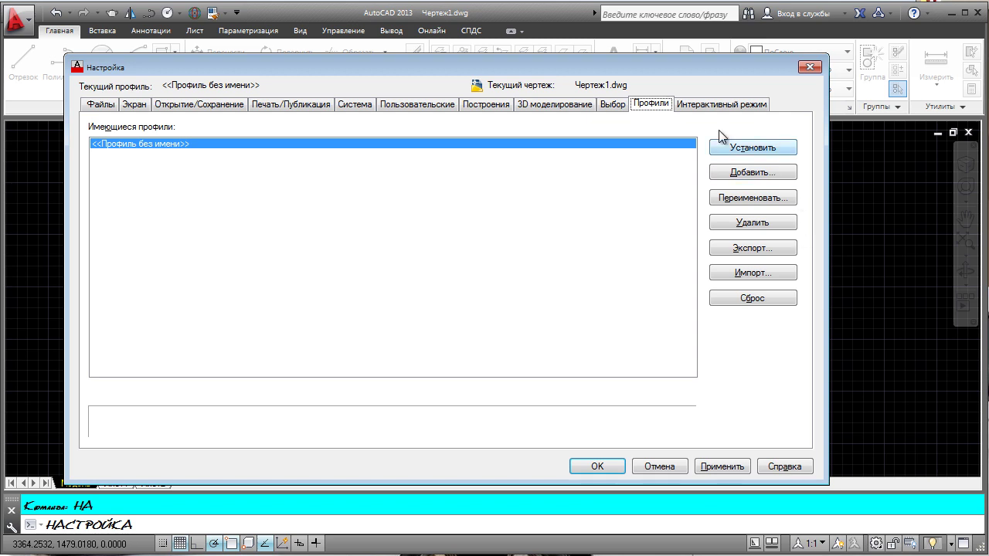
# Rename the existing unnamed profile to Профиль1, leaving its description empty.
pyautogui.moveTo(622, 64); pyautogui.dragTo(656, 49)
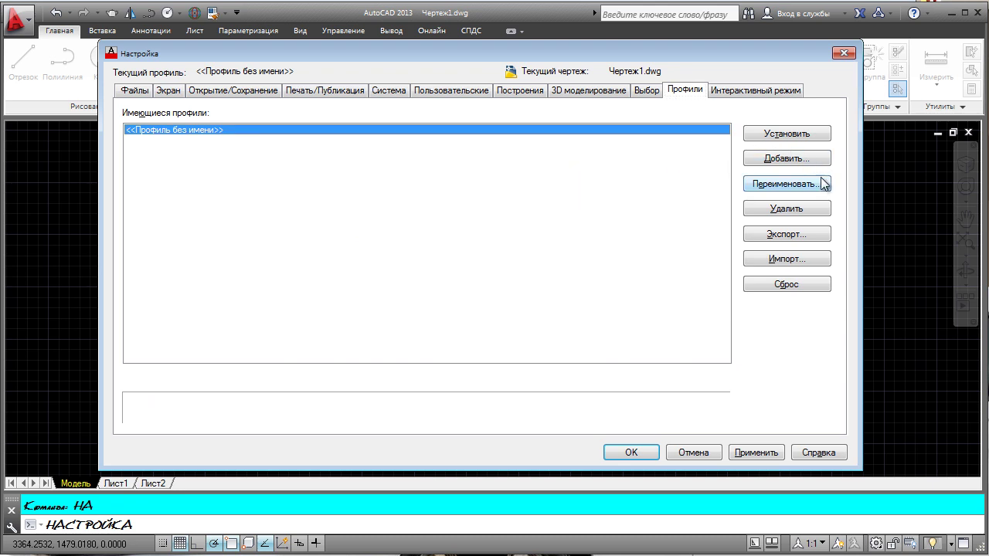
pyautogui.click(799, 190)
pyautogui.moveTo(507, 237); pyautogui.dragTo(373, 242)
pyautogui.write('Профиль')
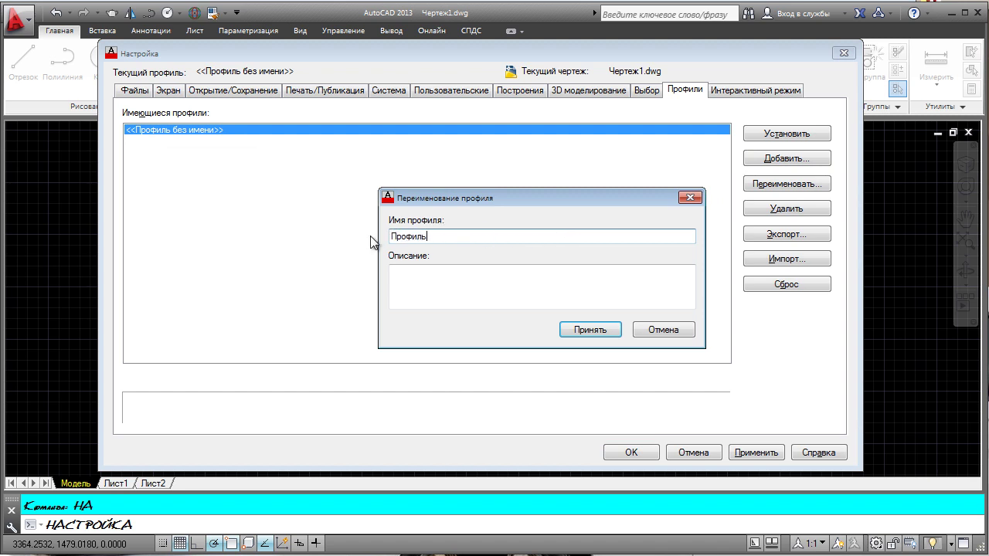
pyautogui.write('1')
pyautogui.click(467, 278)
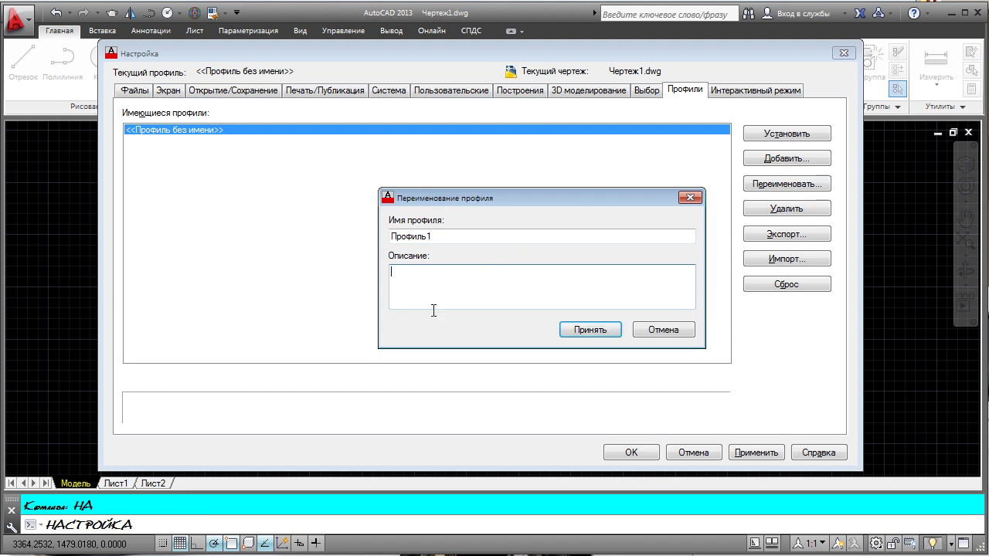
pyautogui.click(600, 332)
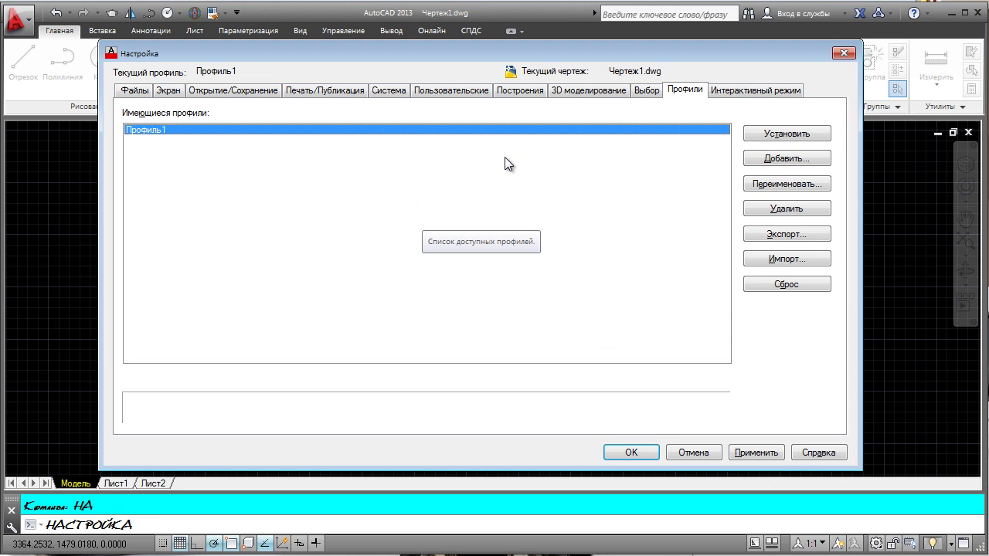
# Add a new profile named Профиль2 and make it the current profile.
pyautogui.click(785, 164)
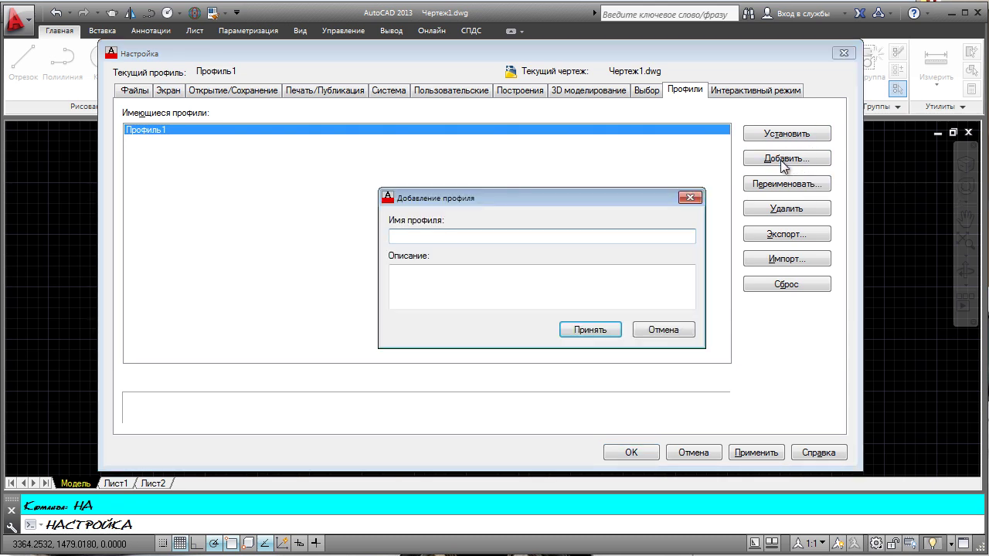
pyautogui.write('Профиль2')
pyautogui.click(592, 333)
pyautogui.click(172, 143)
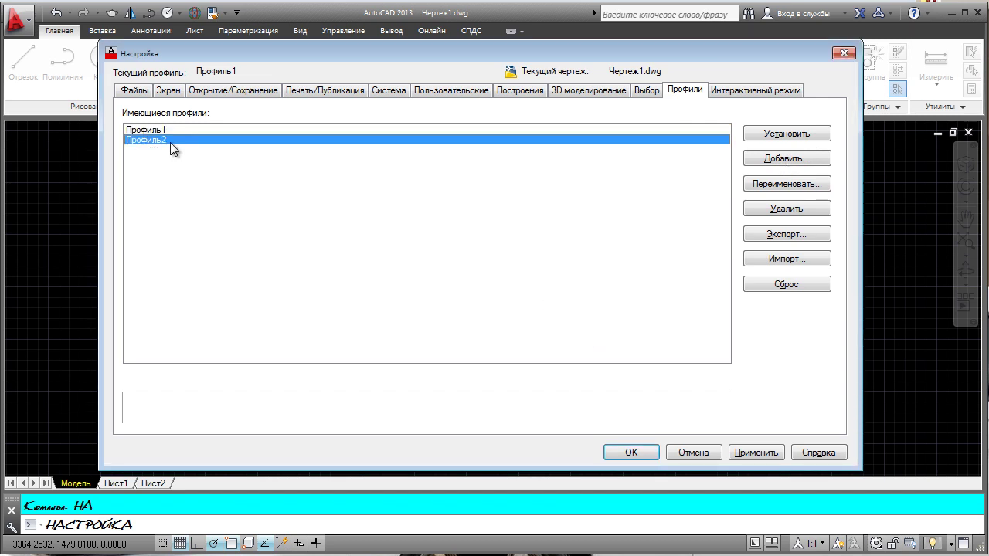
pyautogui.click(796, 138)
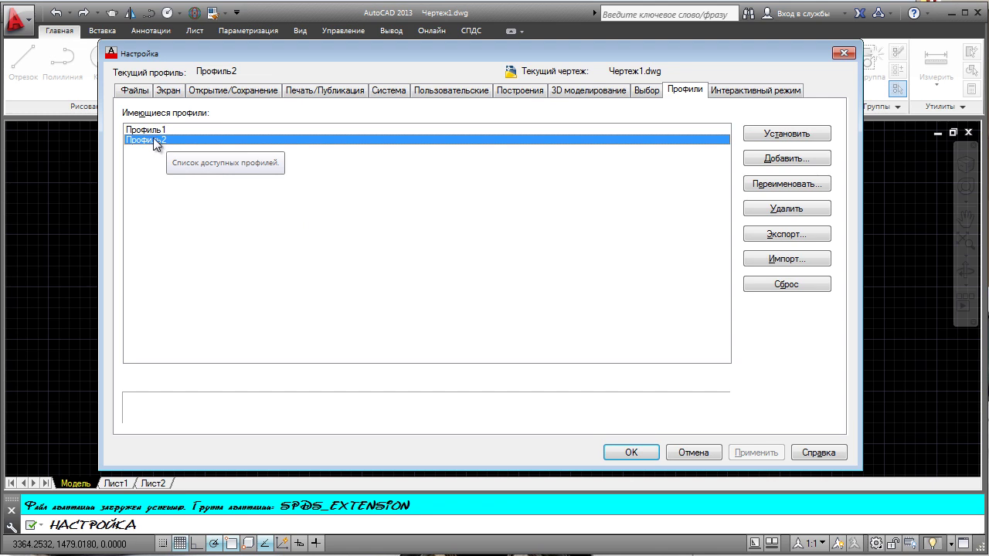
# Set the uniform background of 2D model space to Голубой, apply the settings and close the dialog.
pyautogui.click(168, 92)
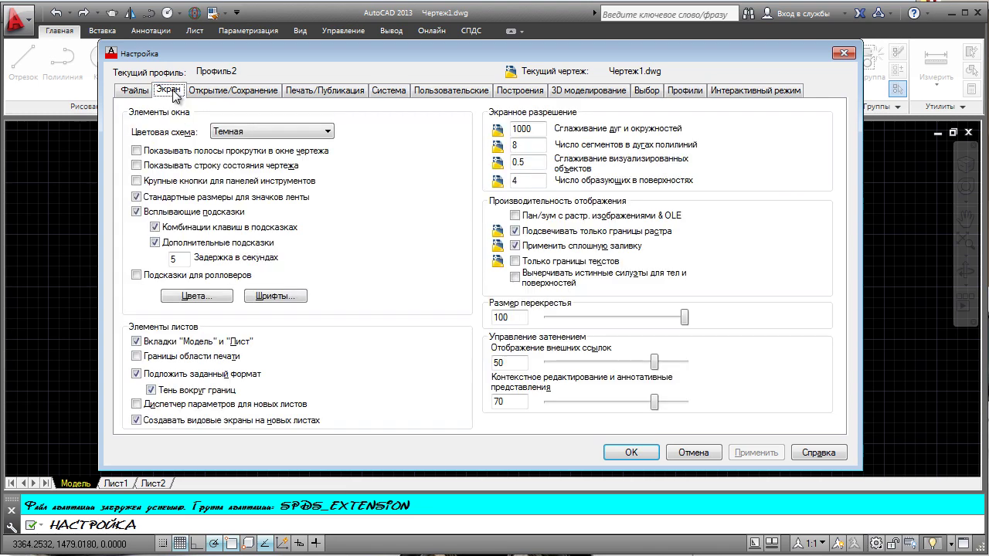
pyautogui.click(195, 293)
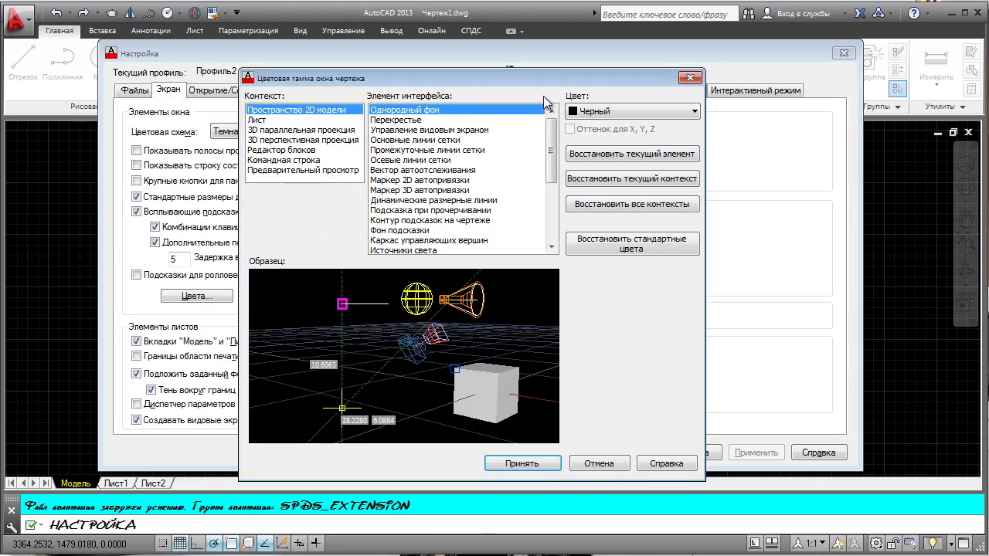
pyautogui.click(630, 114)
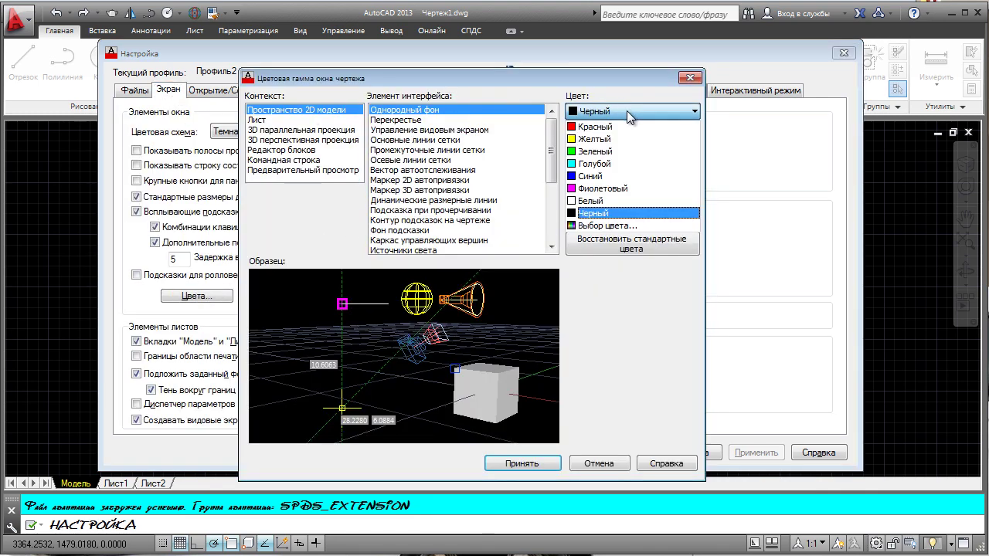
pyautogui.click(599, 164)
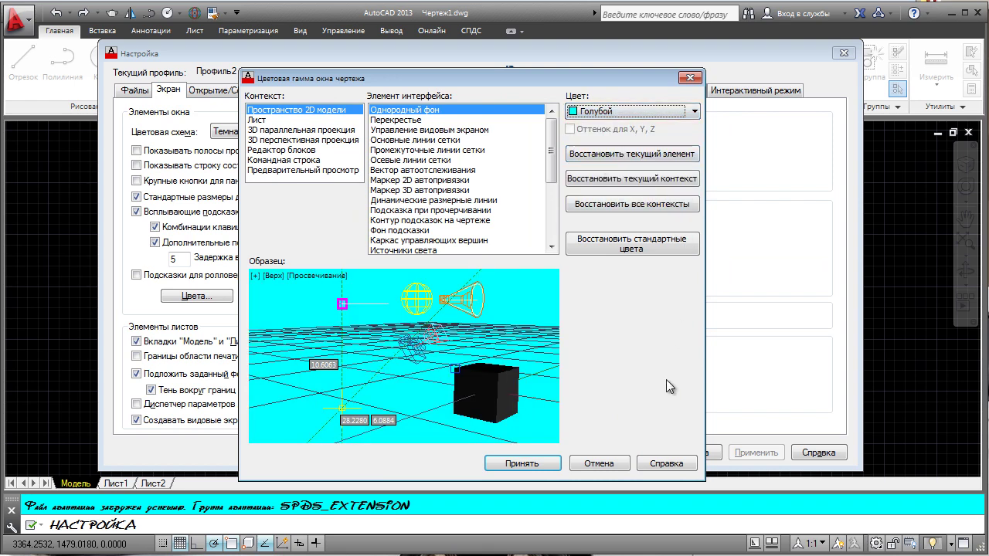
pyautogui.click(532, 464)
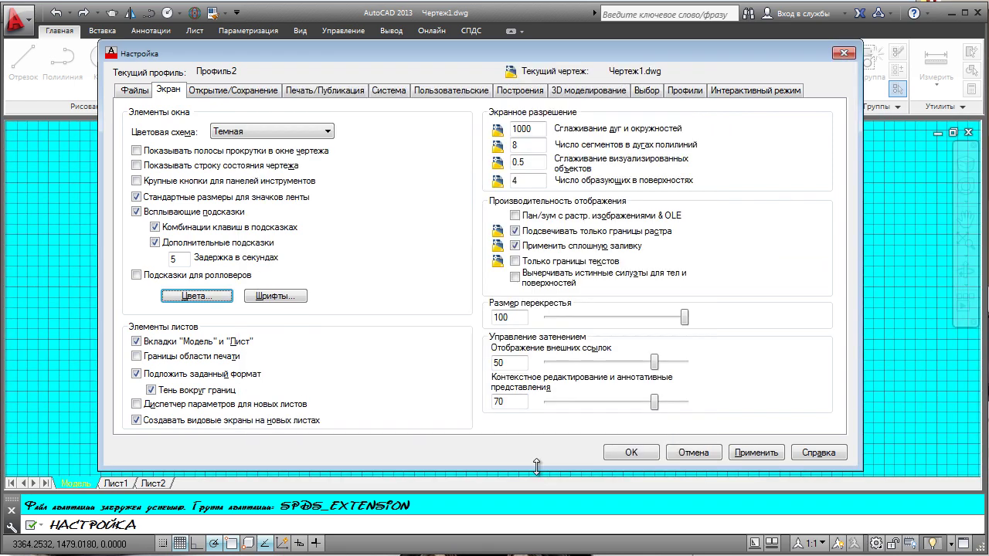
pyautogui.click(680, 91)
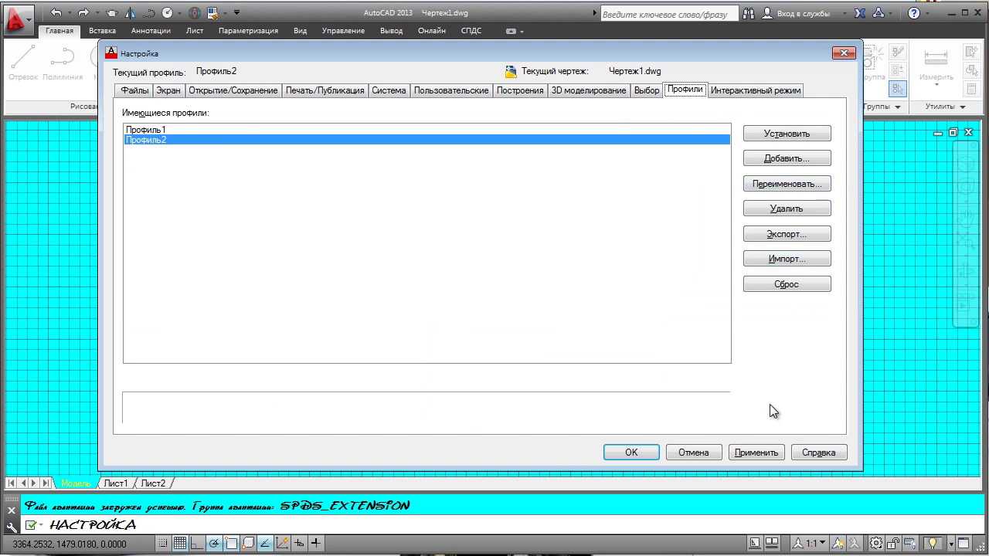
pyautogui.click(758, 453)
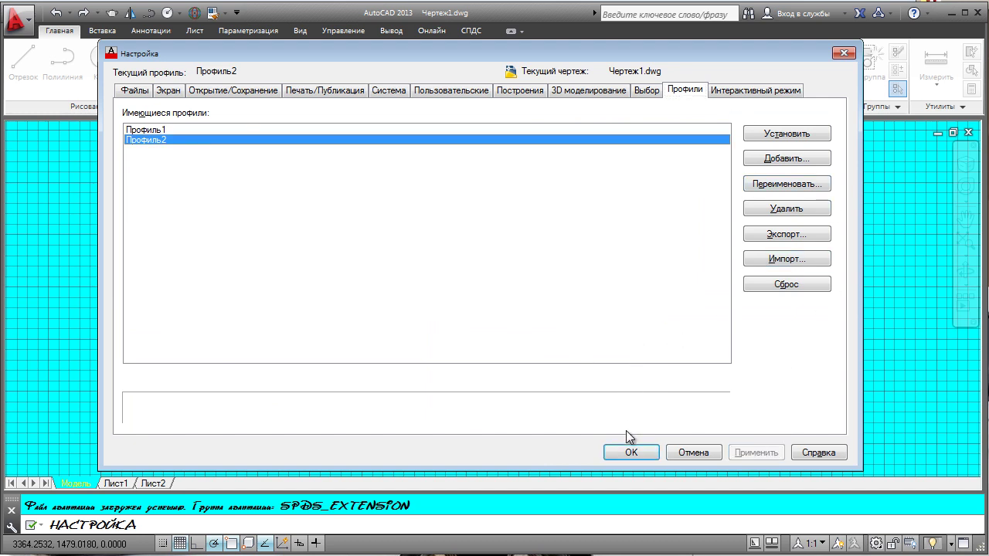
pyautogui.click(629, 456)
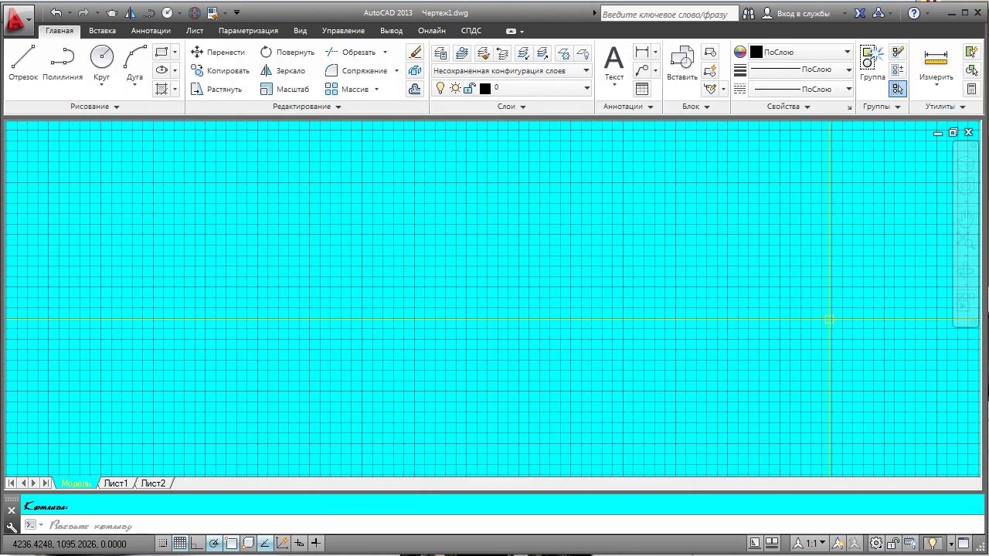
# Close the drawing without saving and create a new drawing from the acadiso.dwt template.
pyautogui.click(970, 132)
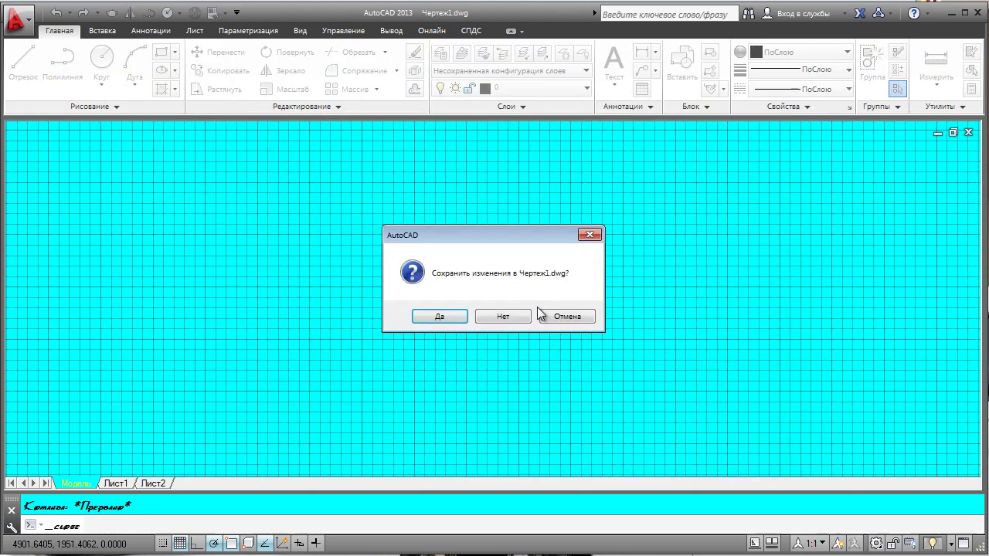
pyautogui.click(492, 322)
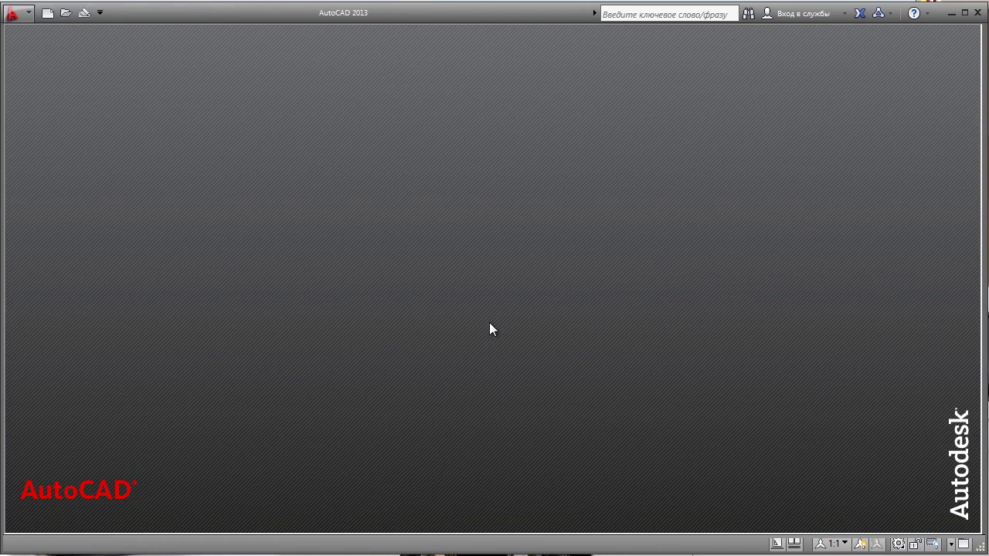
pyautogui.hotkey('ctrl', 'n')
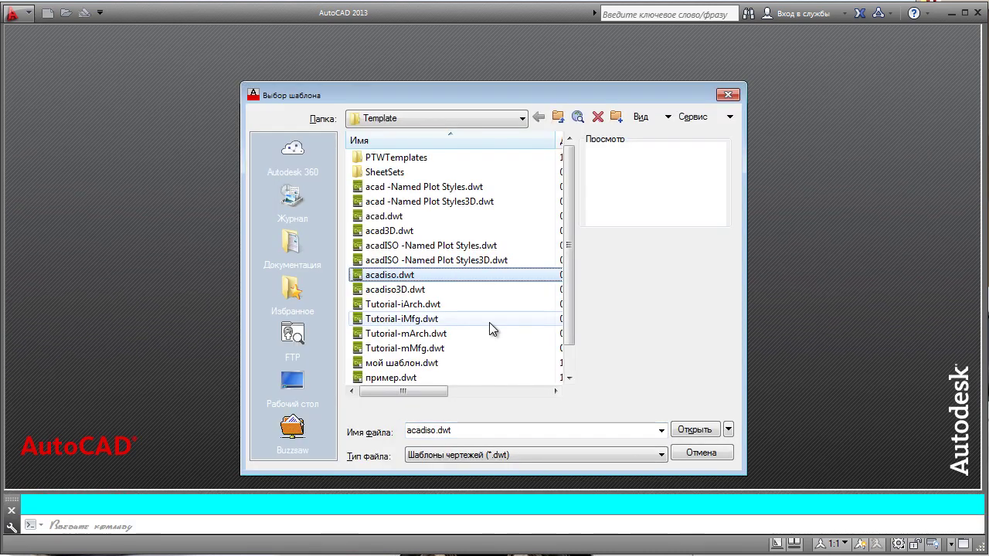
pyautogui.press('Return')
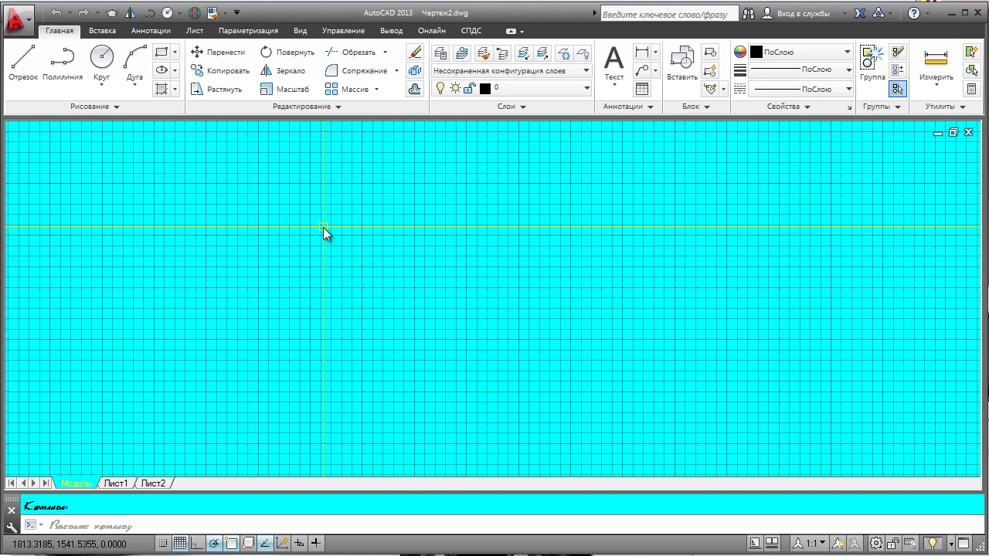
# Open the program settings with the НАСТРОЙКА command and make Профиль1 the current profile.
pyautogui.write('на')
pyautogui.press('Return')
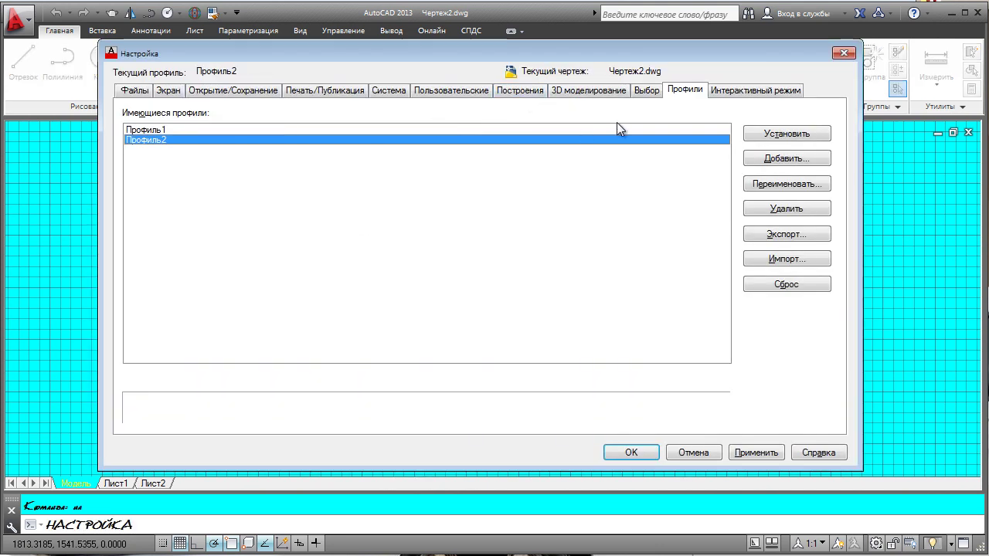
pyautogui.click(179, 130)
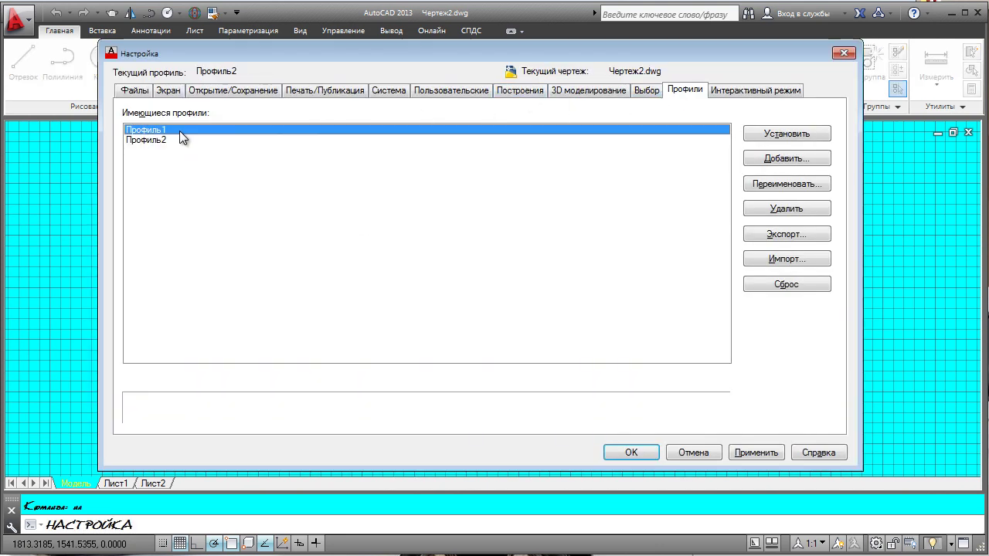
pyautogui.click(749, 137)
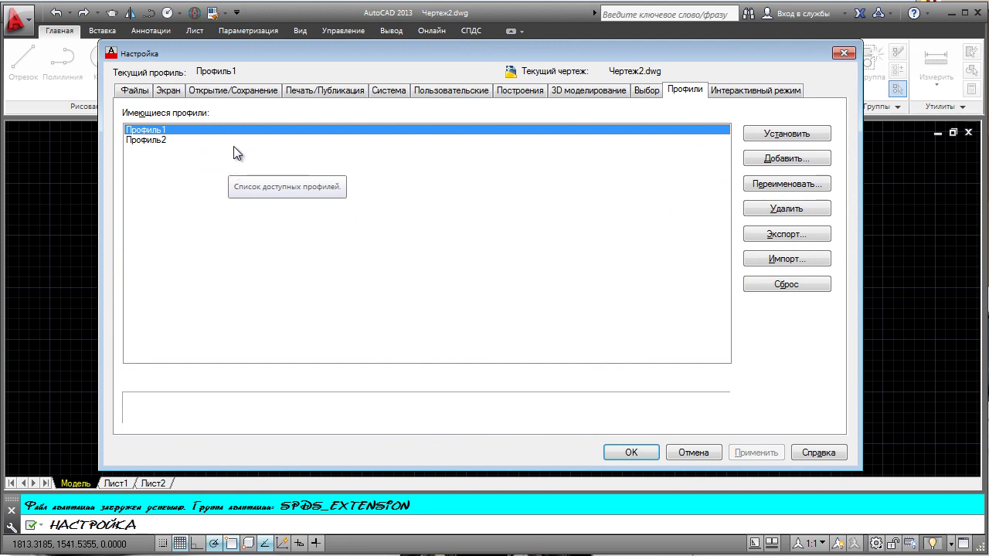
# Make Профиль2 the current profile and export it to Мои документы as Профиль3.arg.
pyautogui.click(166, 142)
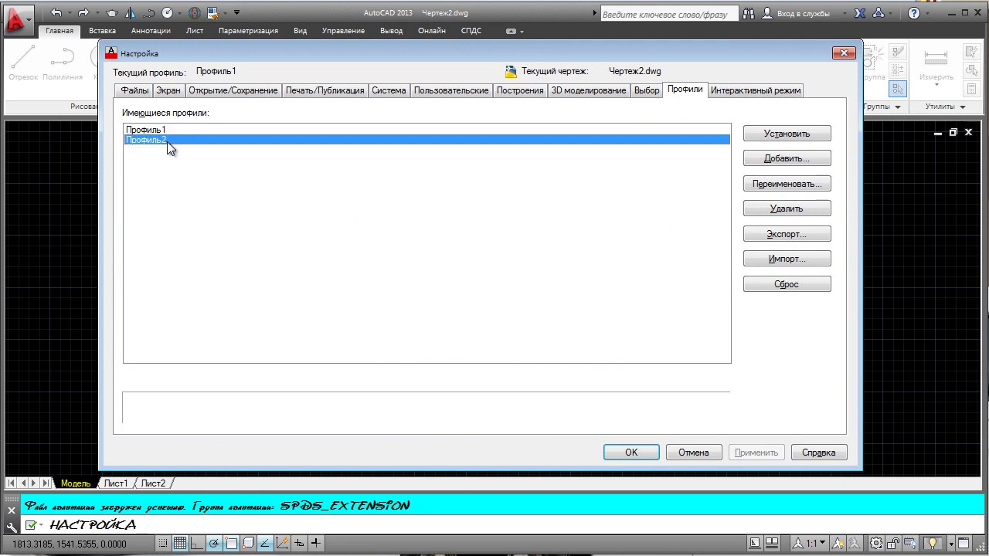
pyautogui.click(773, 136)
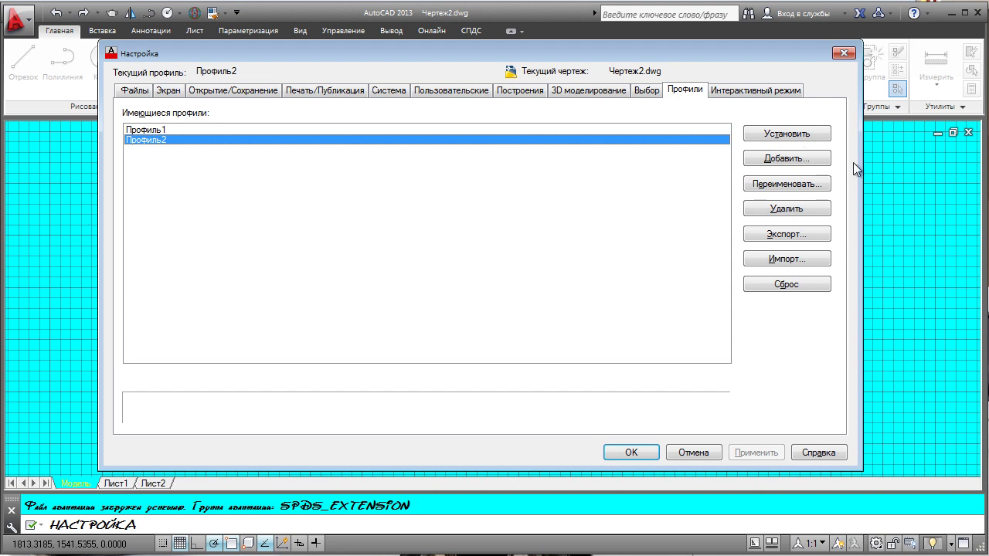
pyautogui.click(796, 238)
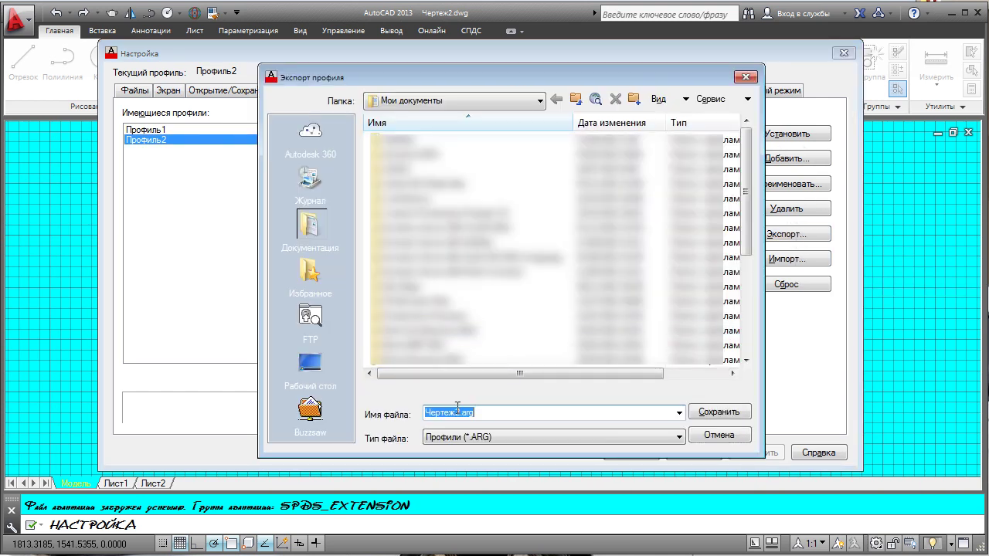
pyautogui.click(457, 410)
pyautogui.doubleClick(456, 412)
pyautogui.write('Профиль3')
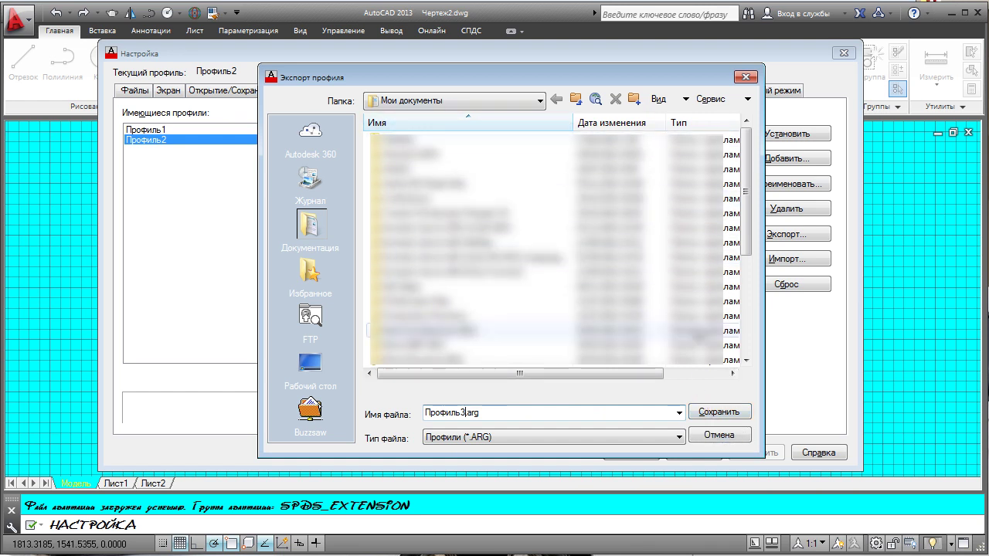
pyautogui.click(713, 413)
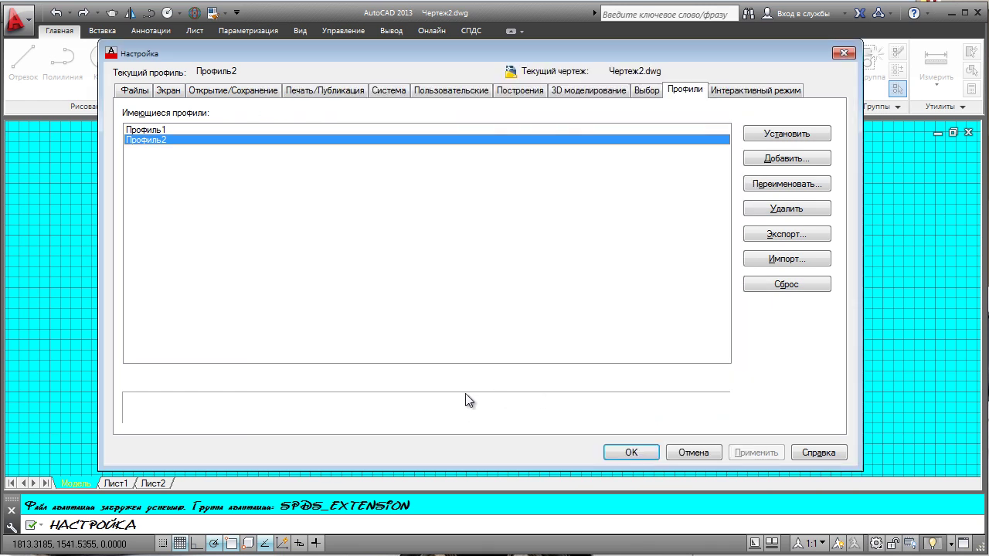
# Make Профиль1 the current profile and delete Профиль2 from the list of profiles.
pyautogui.click(193, 129)
pyautogui.click(186, 140)
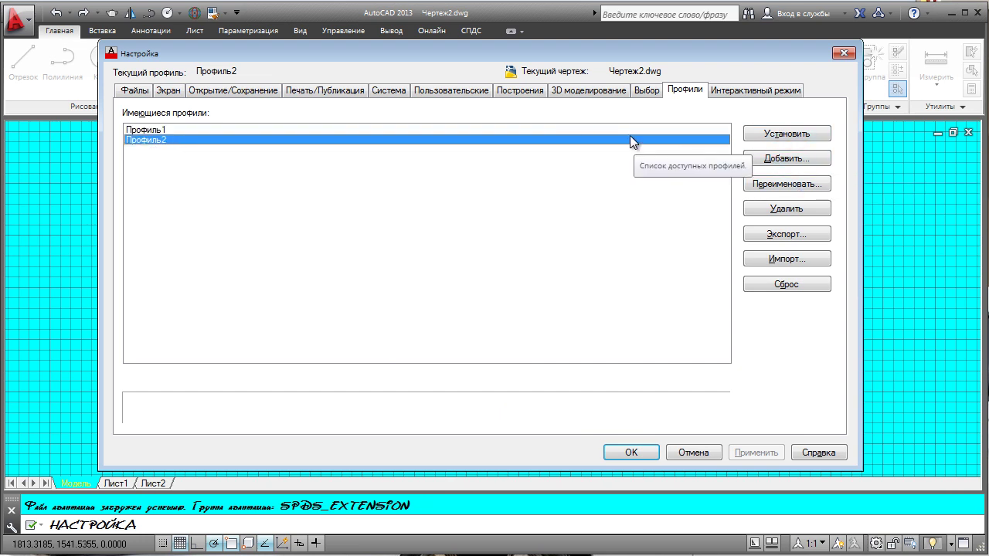
pyautogui.click(677, 132)
pyautogui.click(752, 133)
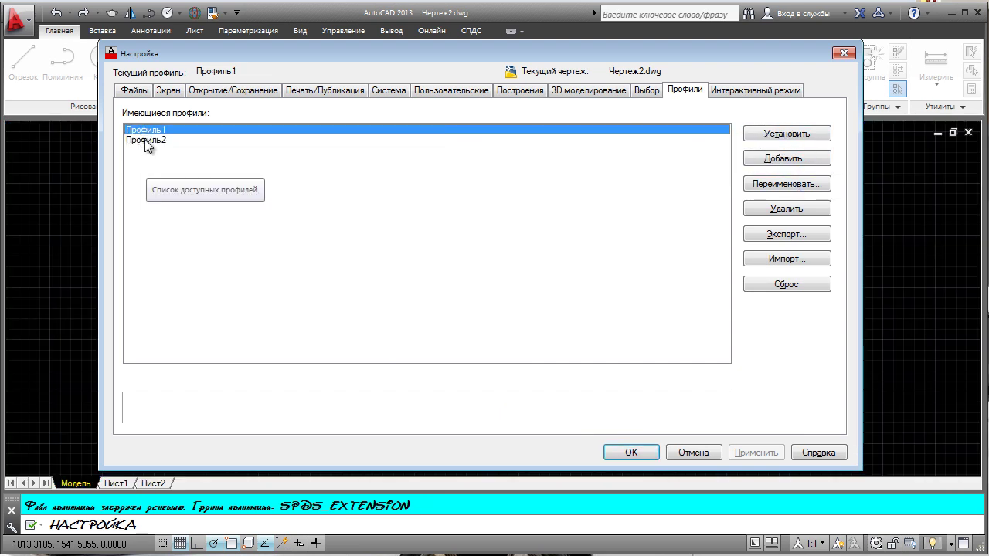
pyautogui.click(146, 140)
pyautogui.click(791, 212)
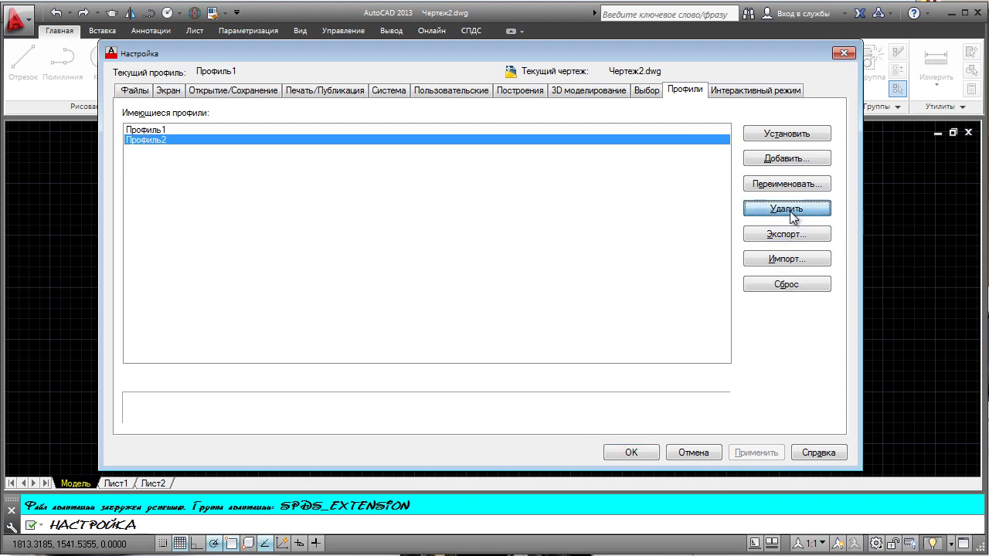
pyautogui.click(500, 293)
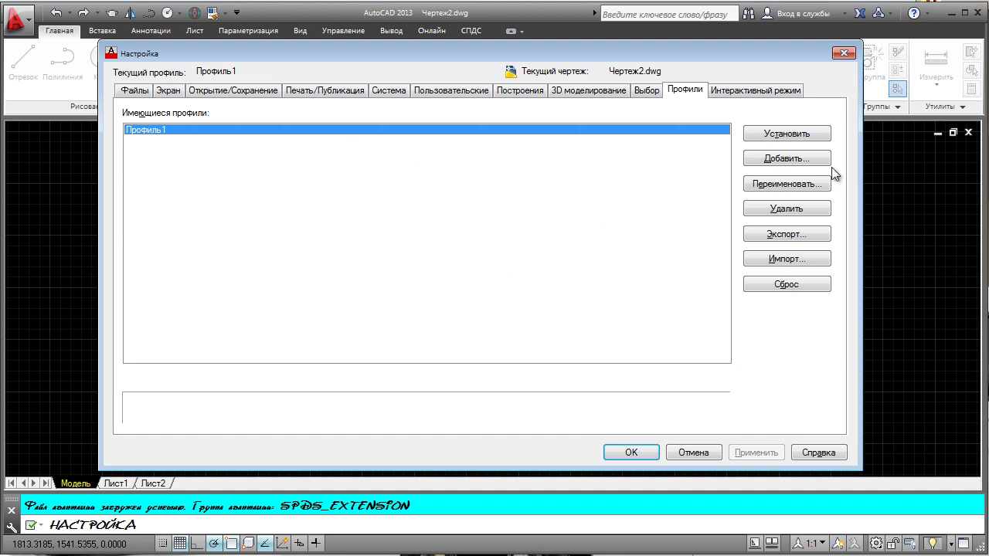
# Import Профиль3.arg from Мои документы as the profile Профиль3, with the path information included.
pyautogui.click(755, 259)
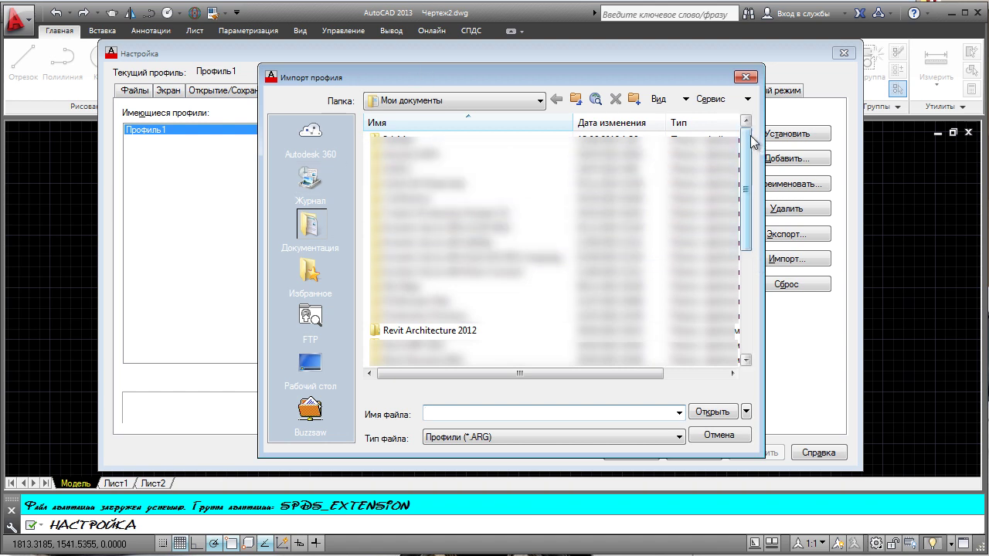
pyautogui.moveTo(748, 140); pyautogui.dragTo(750, 275)
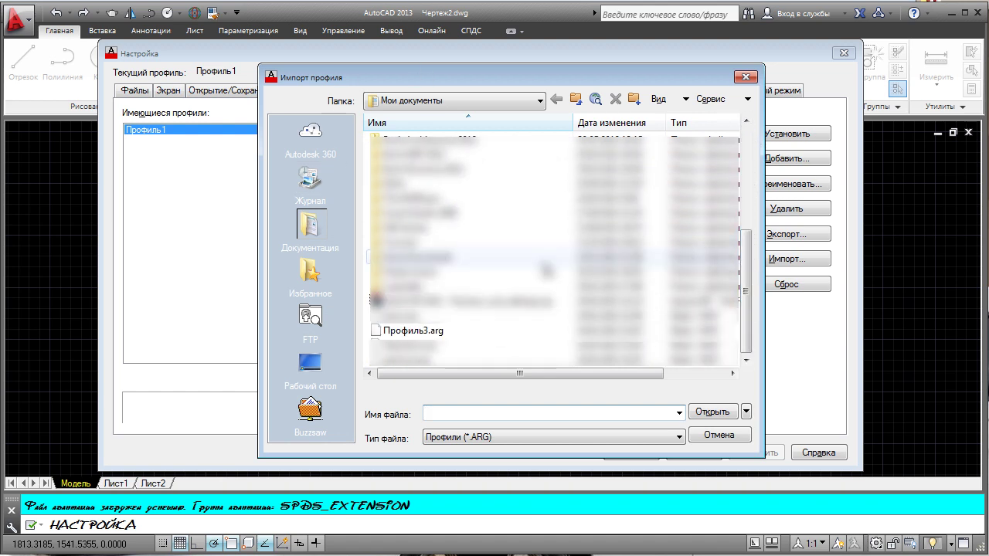
pyautogui.click(417, 330)
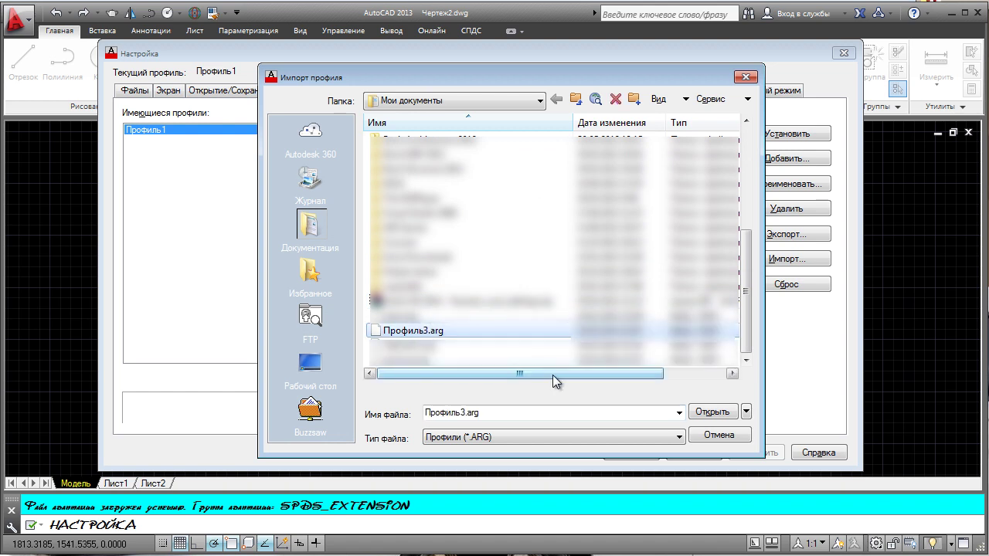
pyautogui.click(712, 411)
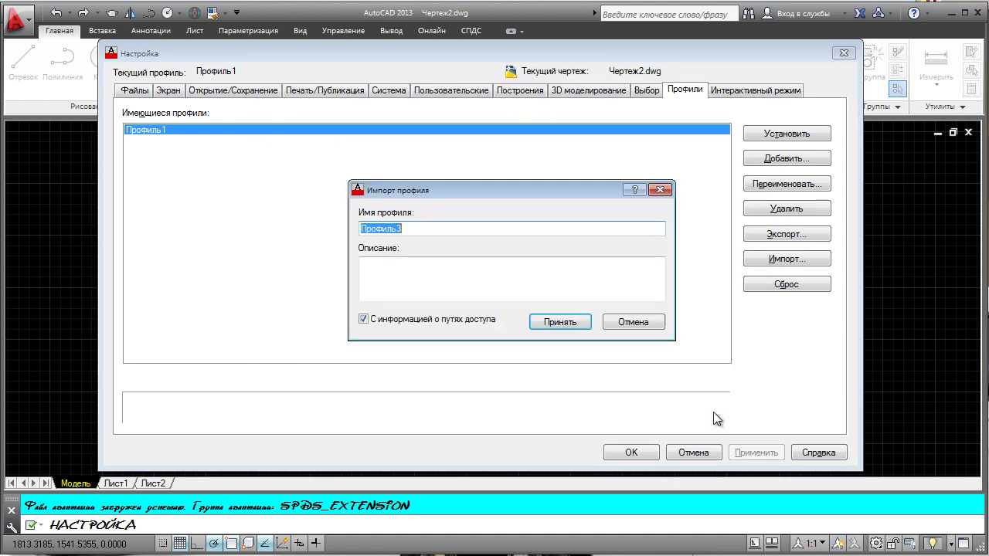
pyautogui.click(403, 228)
pyautogui.click(375, 285)
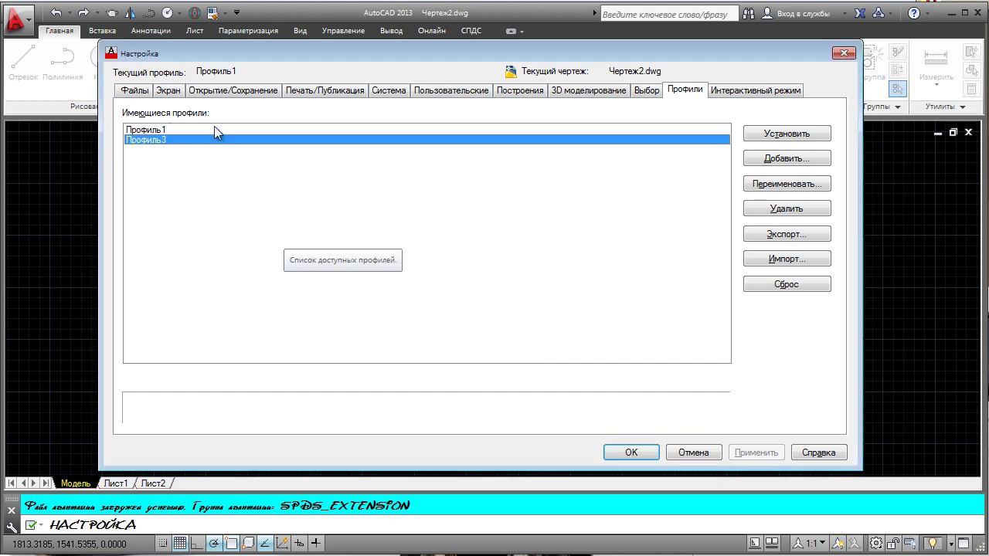
# Make Профиль3 the current profile, reset it to the default settings and accept the settings.
pyautogui.click(796, 134)
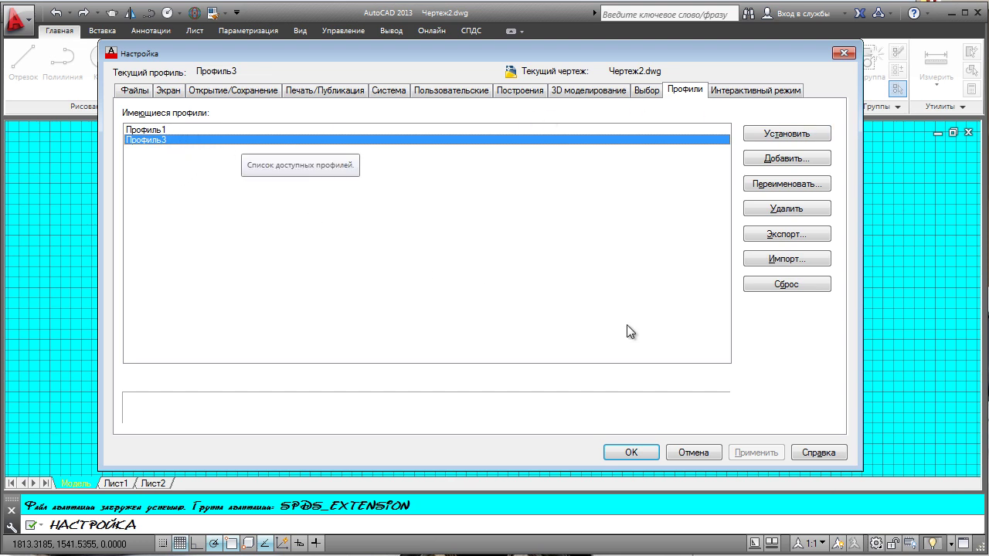
pyautogui.click(772, 284)
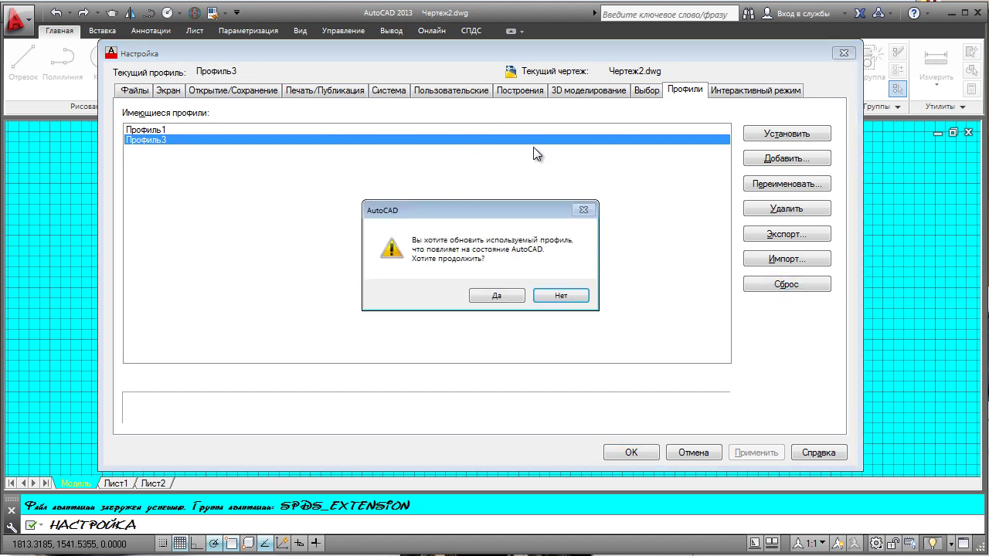
pyautogui.click(494, 296)
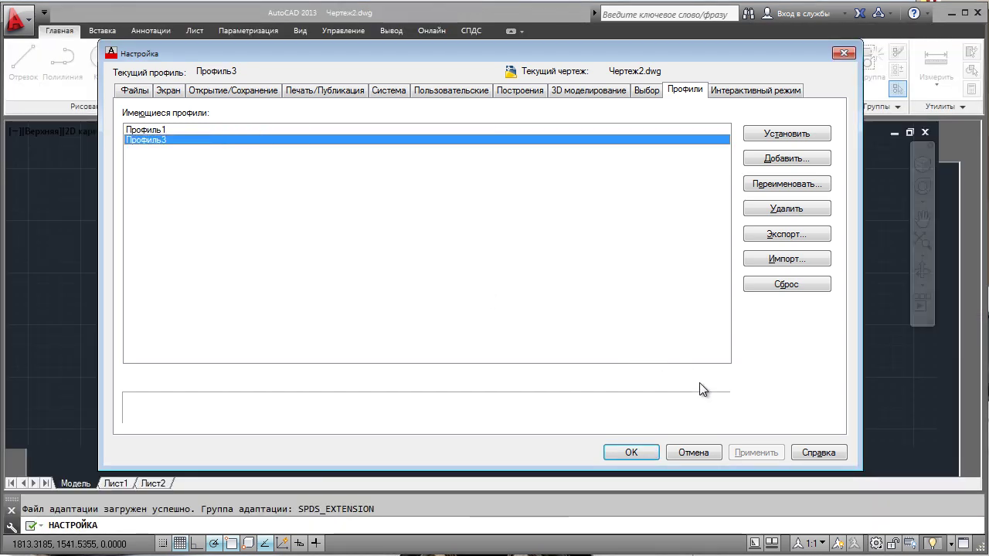
pyautogui.click(627, 452)
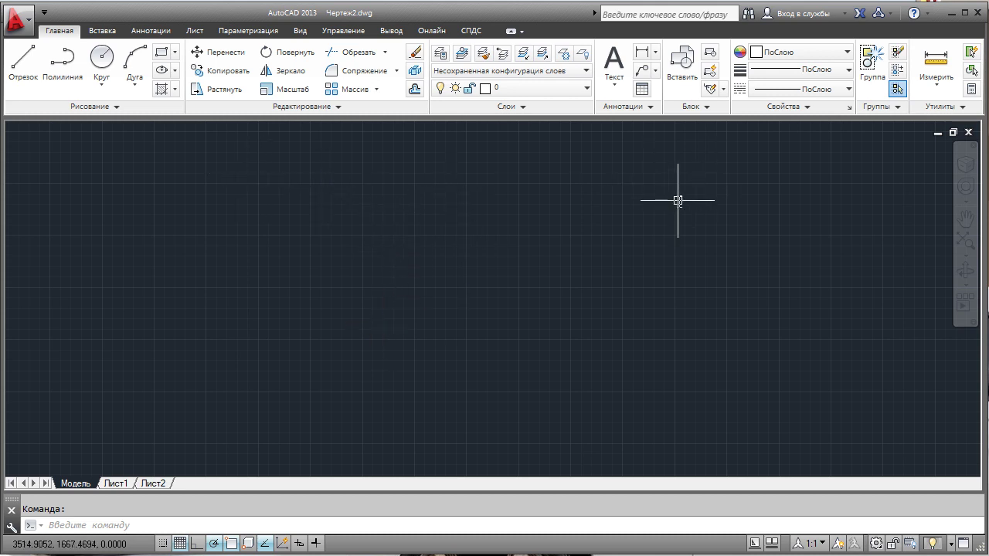
# Reopen the program settings with the НА command alias.
pyautogui.write('НА')
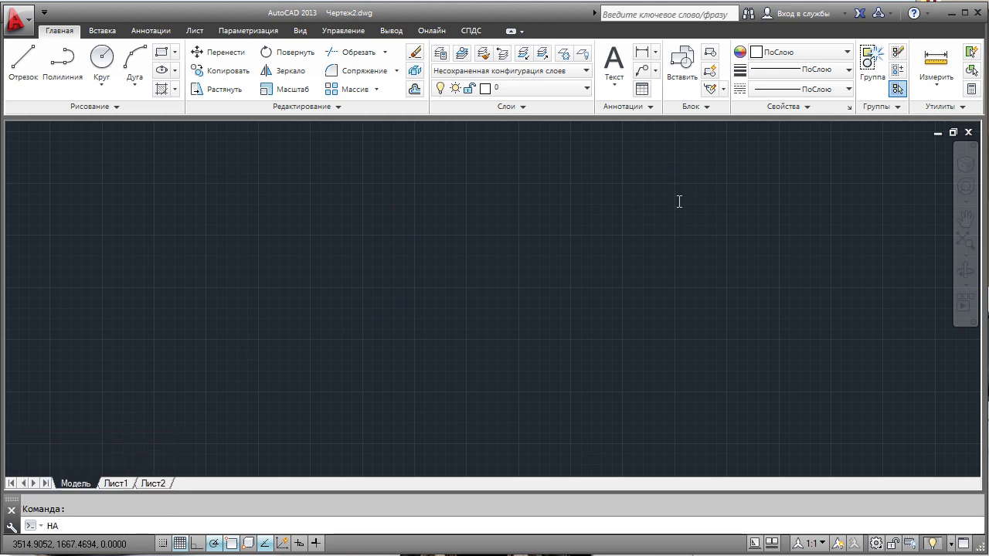
pyautogui.press('Return')
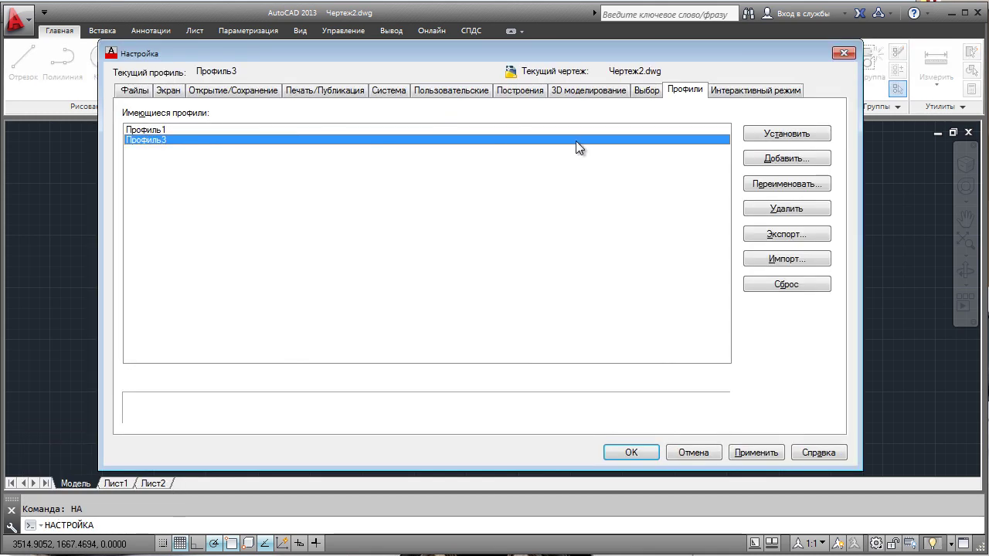